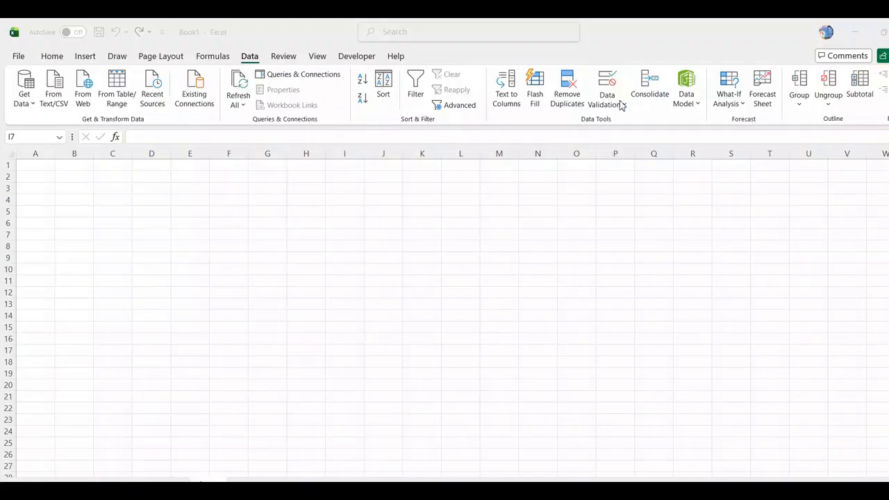
# Review the value types that data validation can allow for cell I7, and close the settings without changes.
pyautogui.click(613, 104)
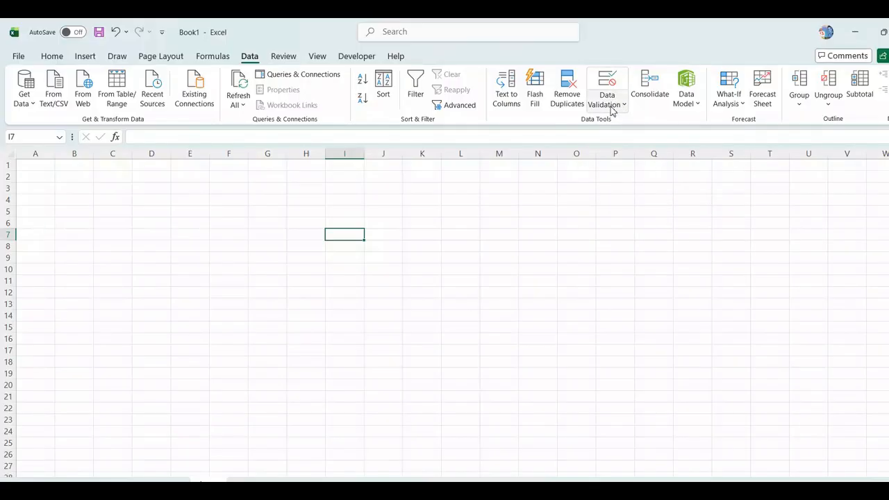
pyautogui.click(613, 110)
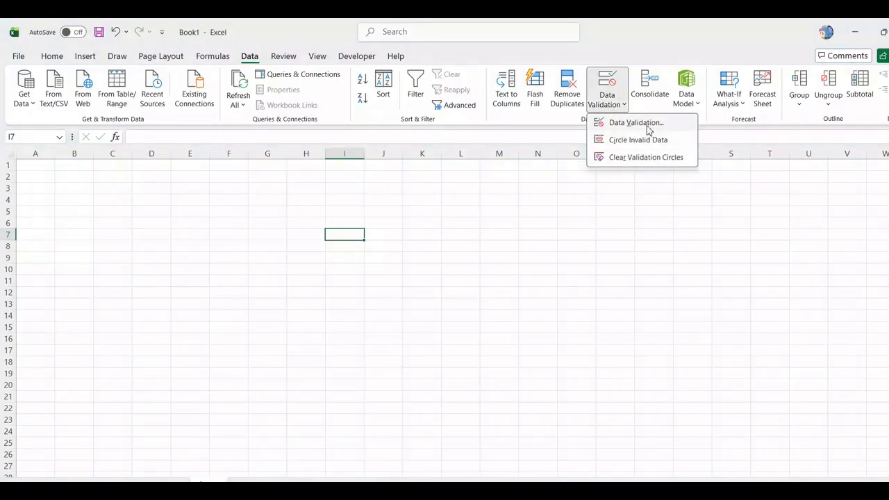
pyautogui.click(646, 128)
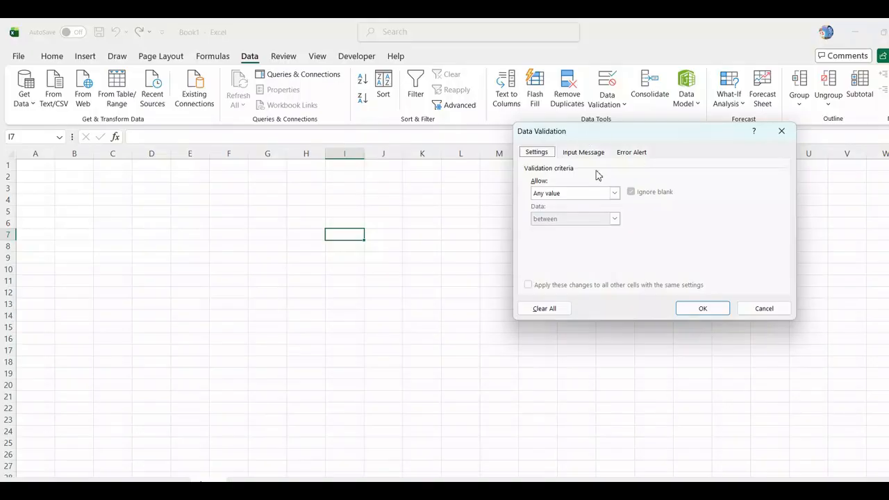
pyautogui.click(615, 193)
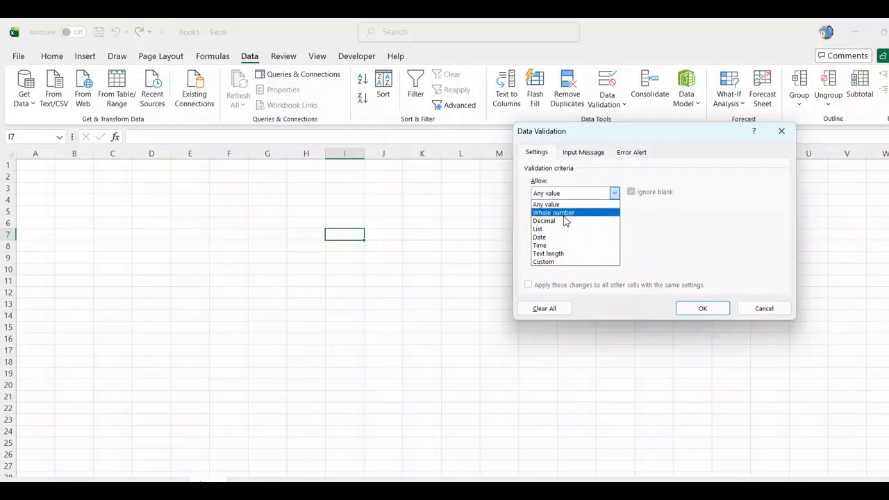
pyautogui.click(783, 133)
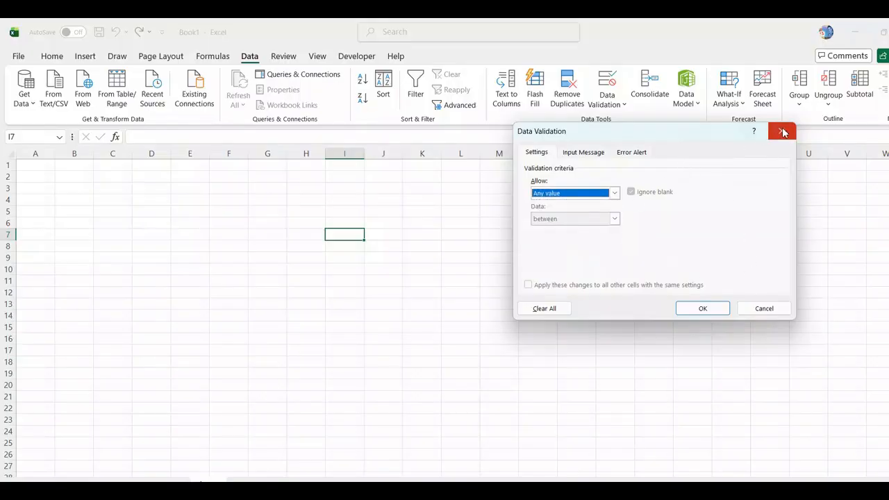
pyautogui.click(764, 307)
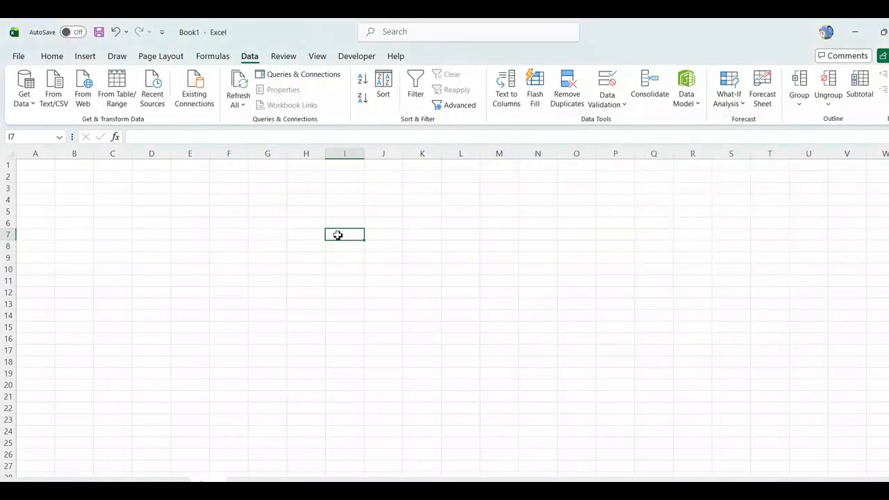
# Enter the column headers id, name and age in cells I7 to K7.
pyautogui.write('id')
pyautogui.press('Tab')
pyautogui.write('name')
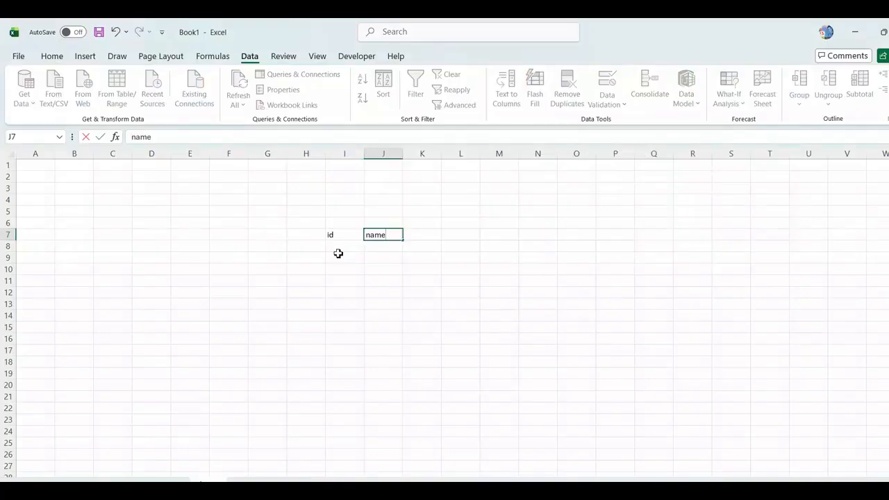
pyautogui.click(426, 236)
pyautogui.write('age')
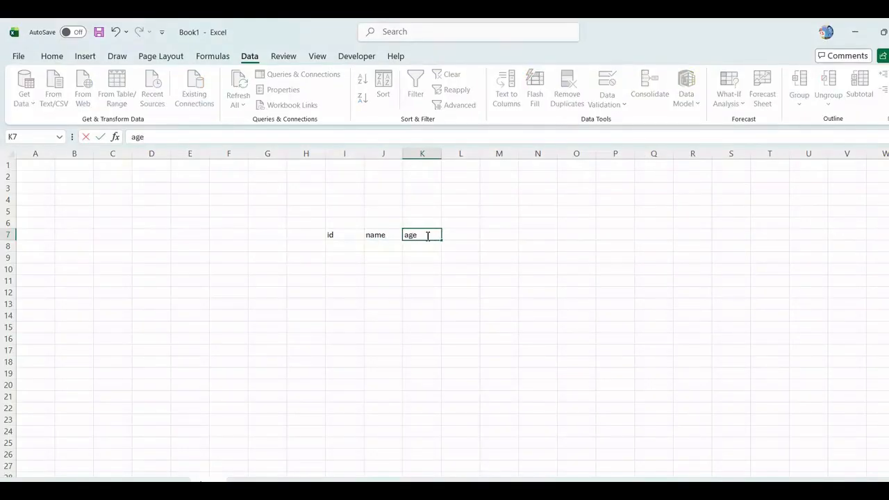
# Restrict the id cells I8:I17 with data validation to whole numbers between 1 and 15.
pyautogui.moveTo(341, 249); pyautogui.dragTo(353, 349)
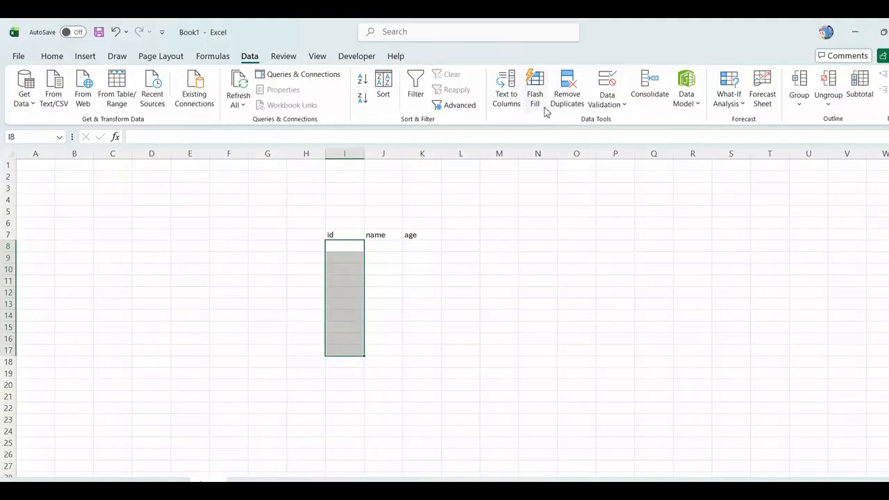
pyautogui.click(614, 107)
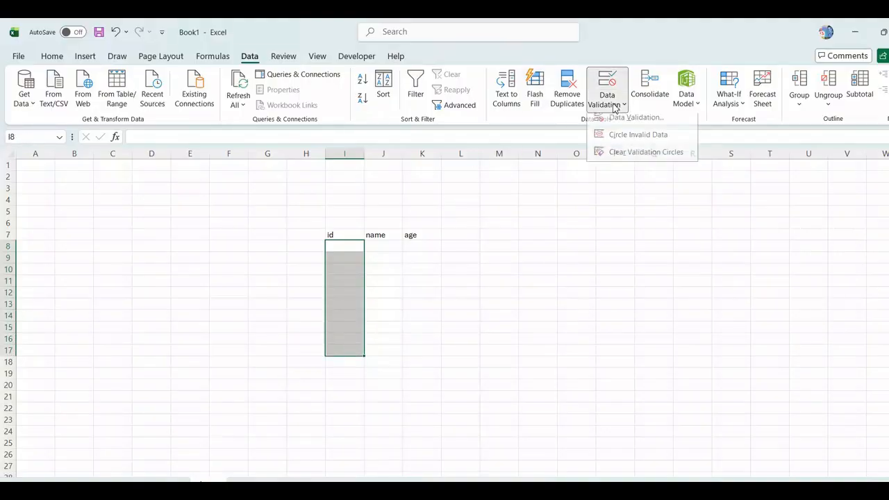
pyautogui.click(623, 123)
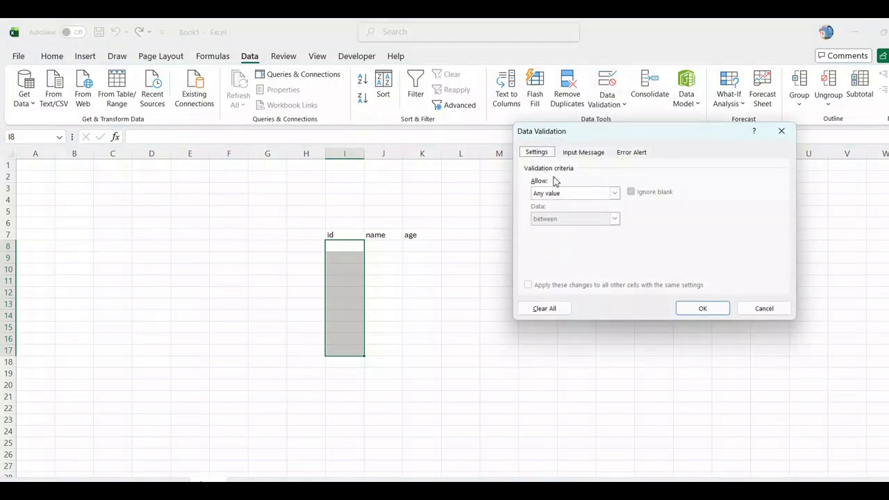
pyautogui.click(615, 195)
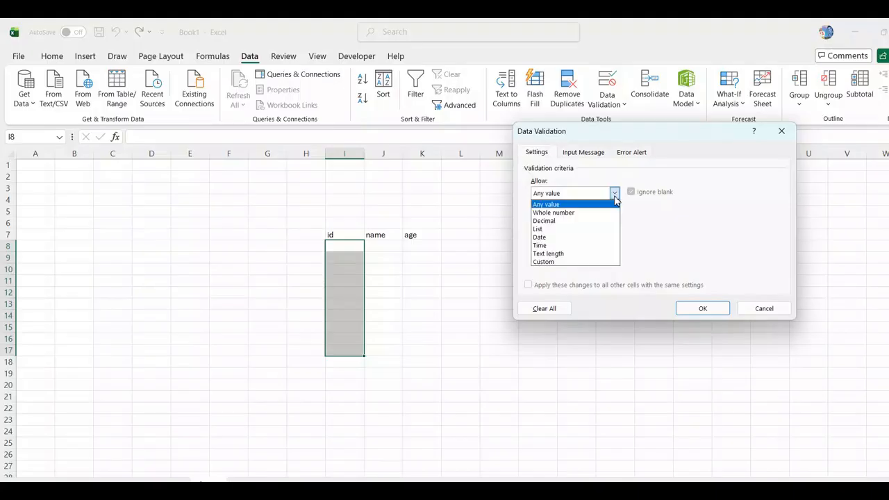
pyautogui.click(568, 212)
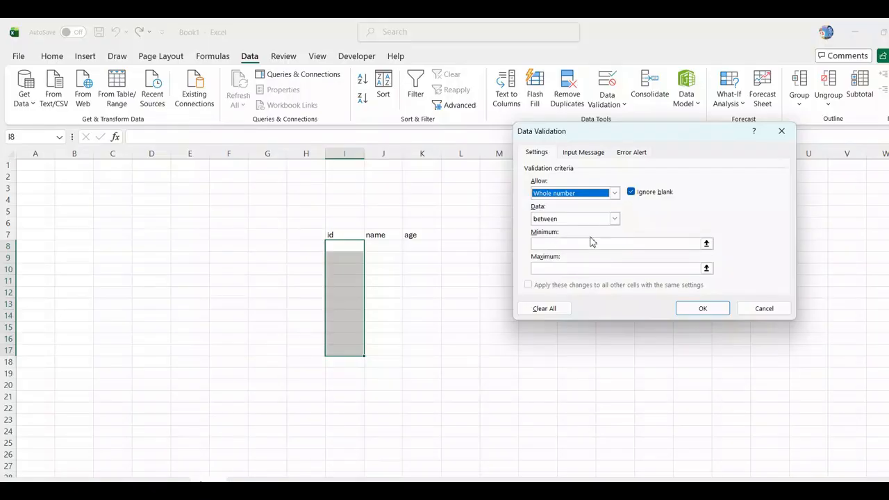
pyautogui.click(553, 243)
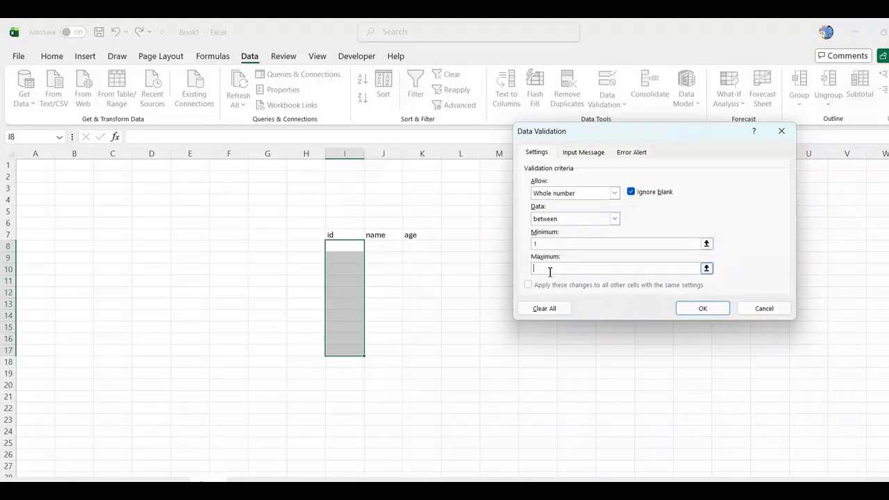
pyautogui.write('15')
# Set the validation's input message to "numbers should be between 15".
pyautogui.click(578, 154)
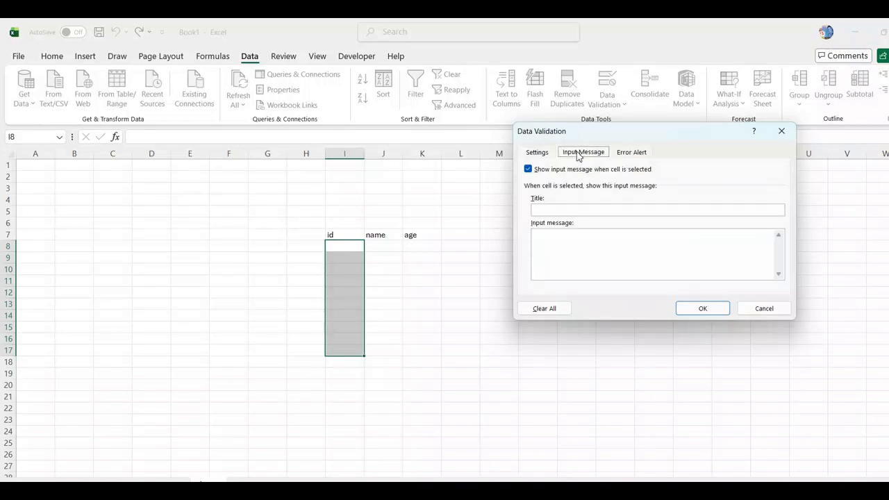
pyautogui.click(560, 244)
pyautogui.write('numbers should be below 15')
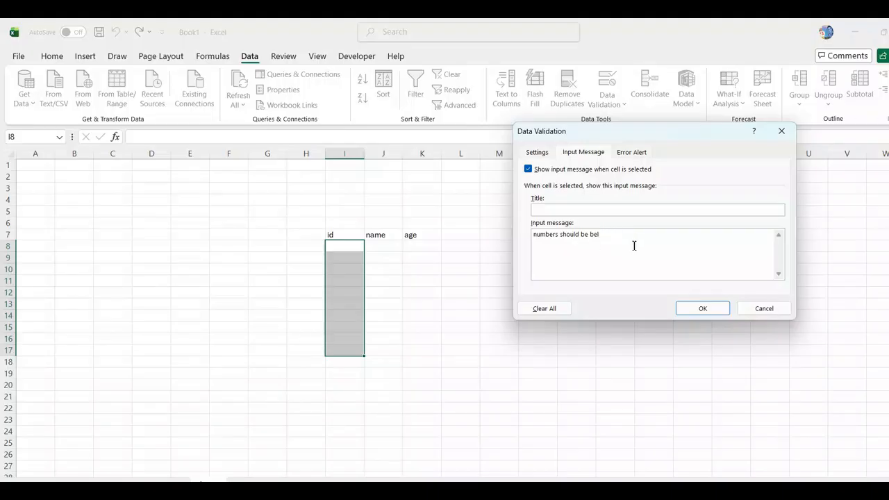
pyautogui.press('BackSpace')
pyautogui.press('BackSpace')
pyautogui.write('betwee')
# Set the validation's error message to "cannot enter after 15 numbers" and apply the rule to the id cells.
pyautogui.click(631, 154)
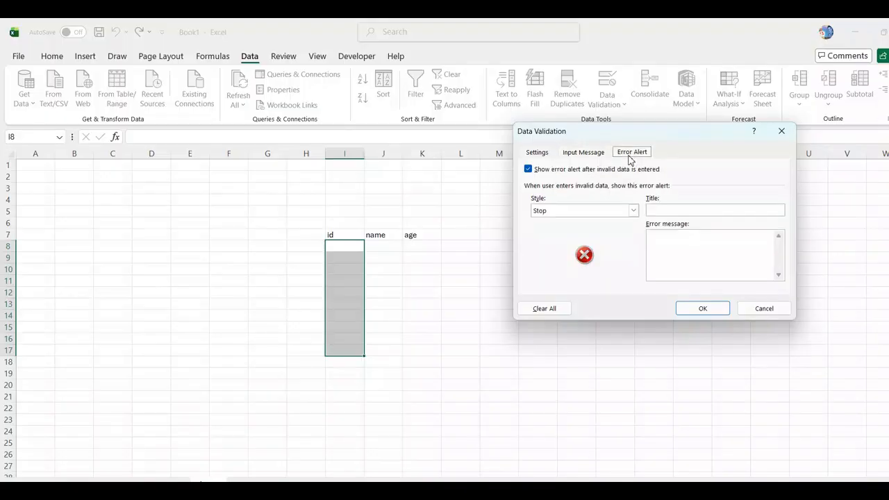
pyautogui.click(690, 241)
pyautogui.write('cannot enter after 15 numbers')
pyautogui.click(699, 311)
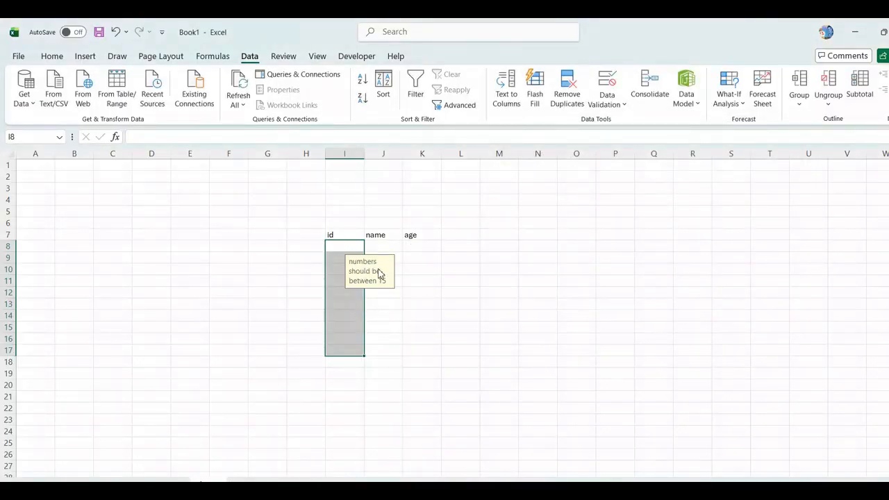
# Fill the first record in row 8 with id 1, the person's name and age 25.
pyautogui.click(394, 341)
pyautogui.click(341, 292)
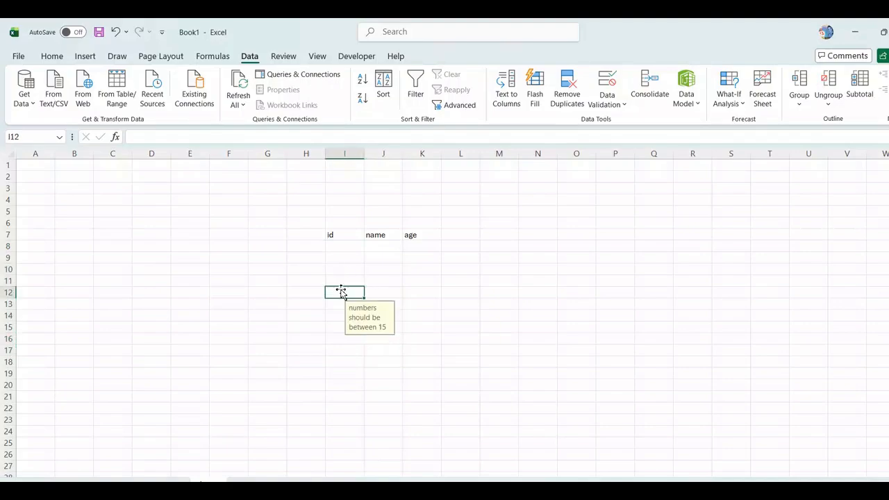
pyautogui.click(350, 249)
pyautogui.write('1')
pyautogui.press('Tab')
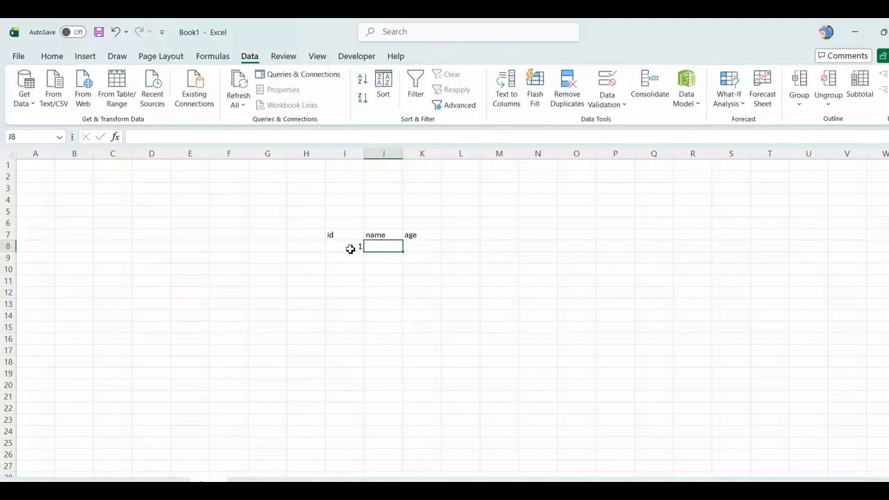
pyautogui.write('ram')
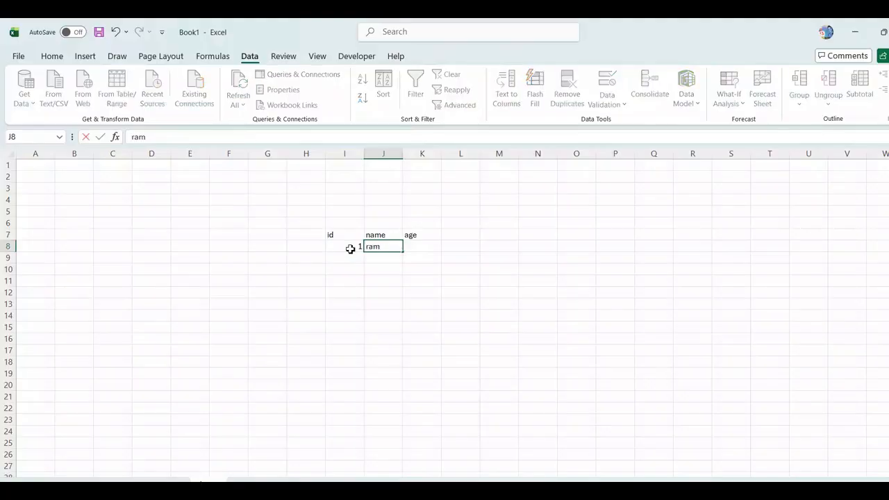
pyautogui.press('Tab')
pyautogui.write('25')
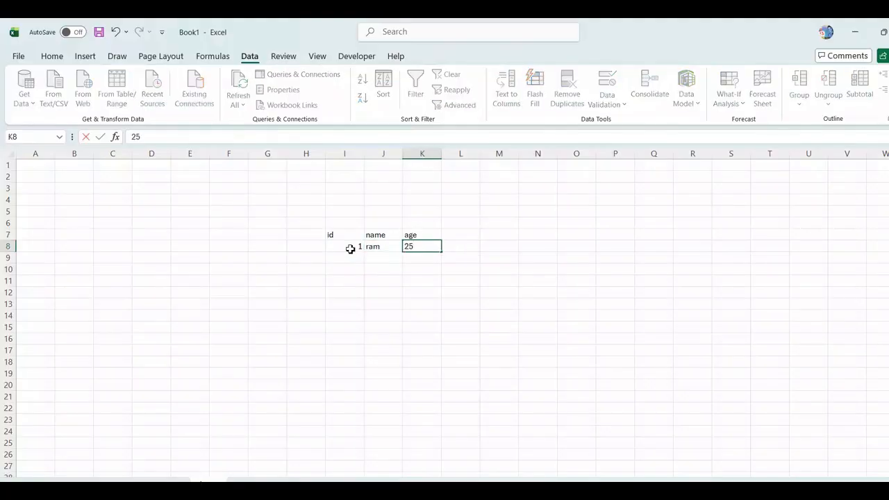
pyautogui.press('Return')
# Fill the second record in row 9 with id 2, the person's name and age 23.
pyautogui.write('2')
pyautogui.press('Tab')
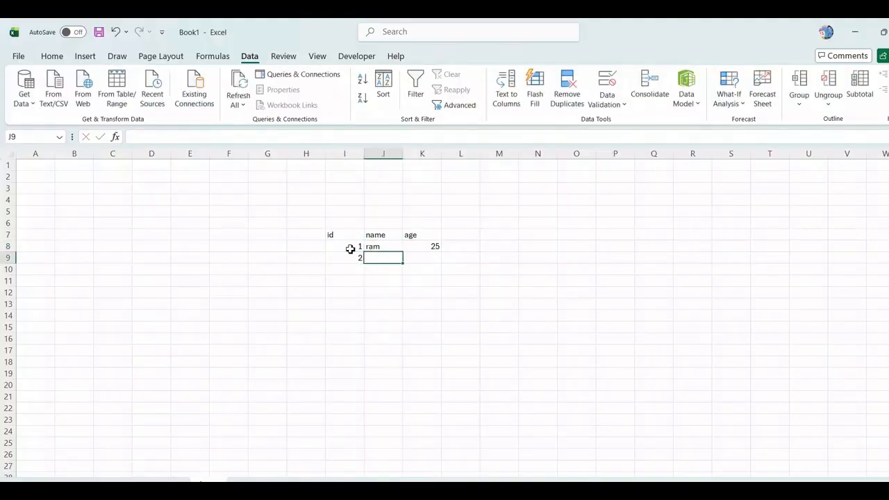
pyautogui.write('rahu')
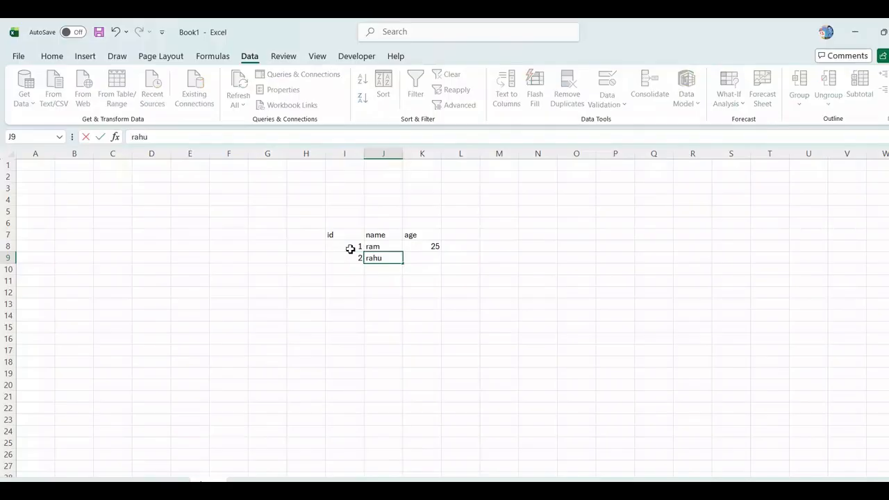
pyautogui.write('l')
pyautogui.press('Tab')
pyautogui.write('23')
pyautogui.press('Tab')
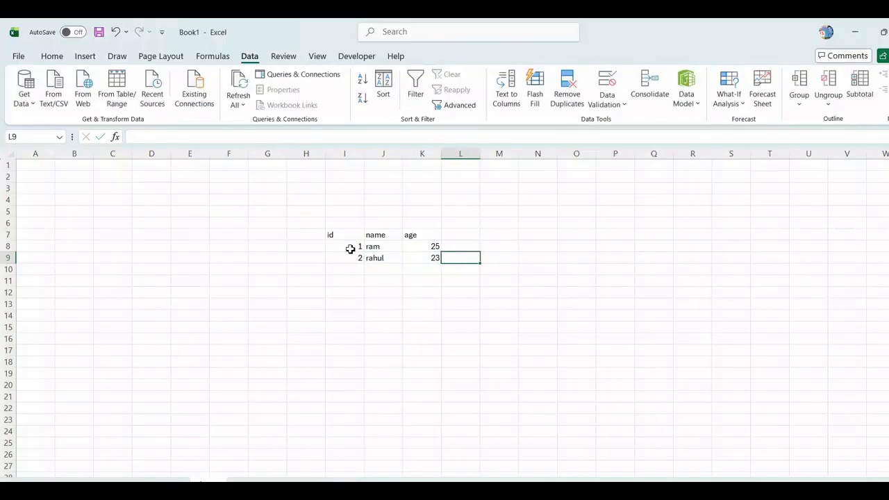
# Try to enter the out-of-range id 20 in cell I10 to test the validation, and cancel the entry.
pyautogui.press('Down')
pyautogui.press('Left')
pyautogui.press('Left')
pyautogui.press('Left')
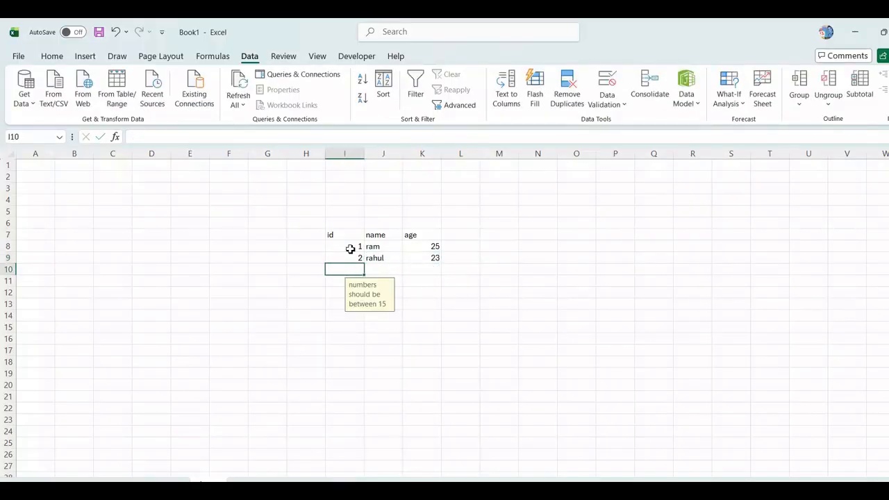
pyautogui.write('20')
pyautogui.press('Return')
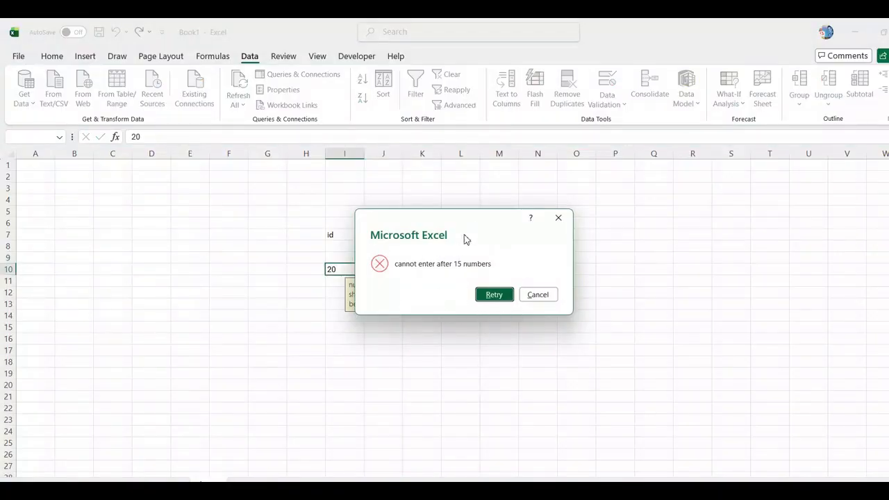
pyautogui.click(495, 296)
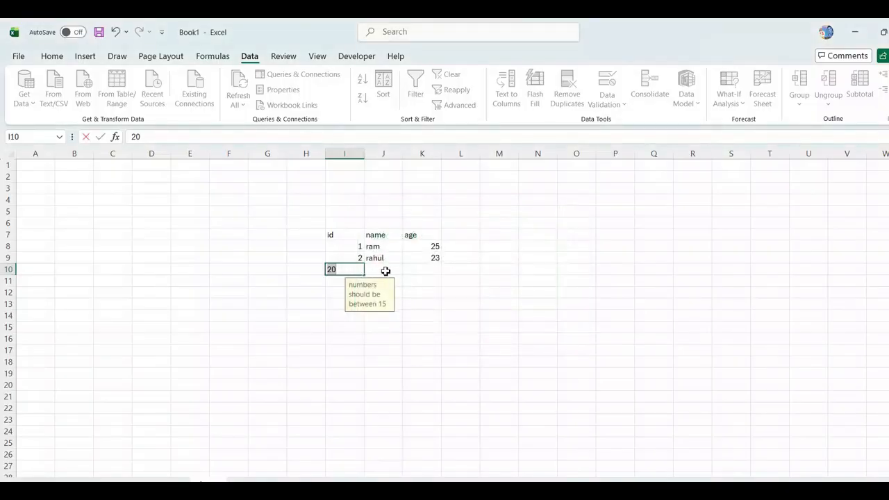
pyautogui.press('Return')
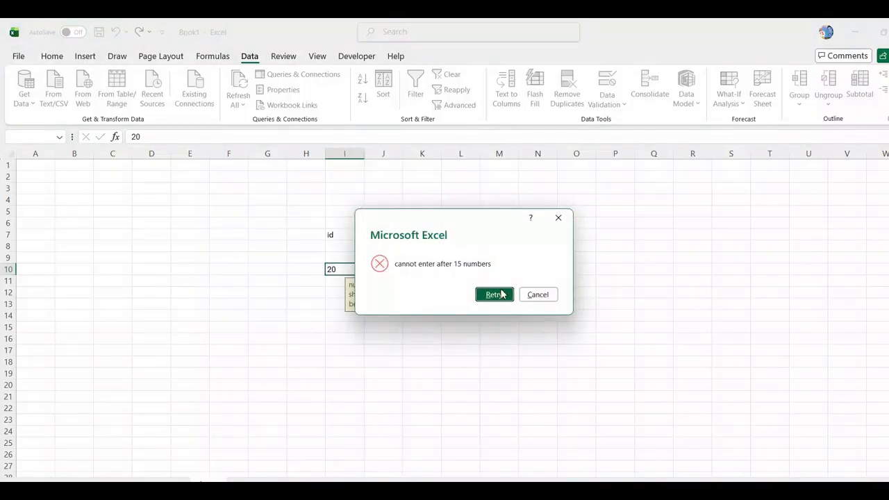
pyautogui.click(550, 300)
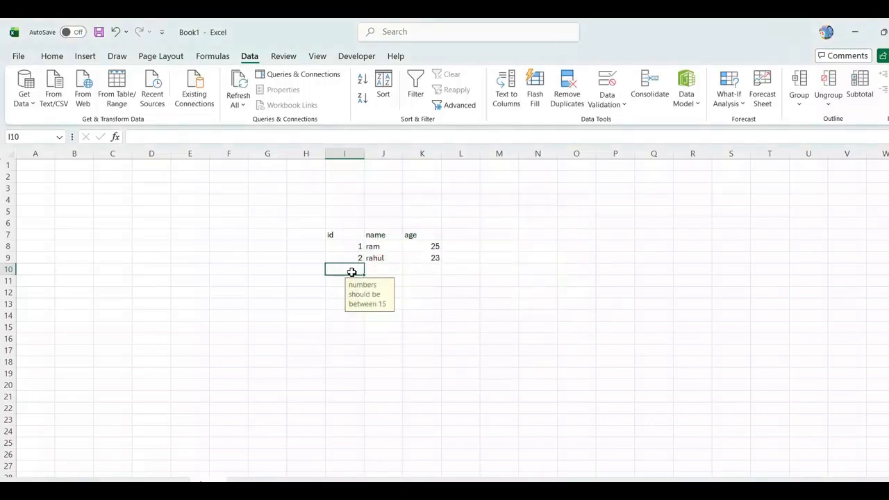
# Fill the third record in row 10 with id 3, the person's name and age 25.
pyautogui.write('3')
pyautogui.press('Tab')
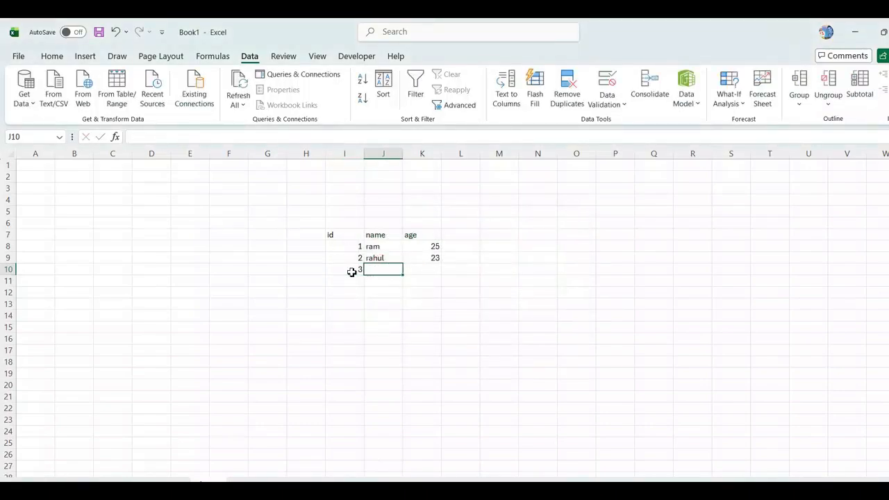
pyautogui.write('hari')
pyautogui.press('Tab')
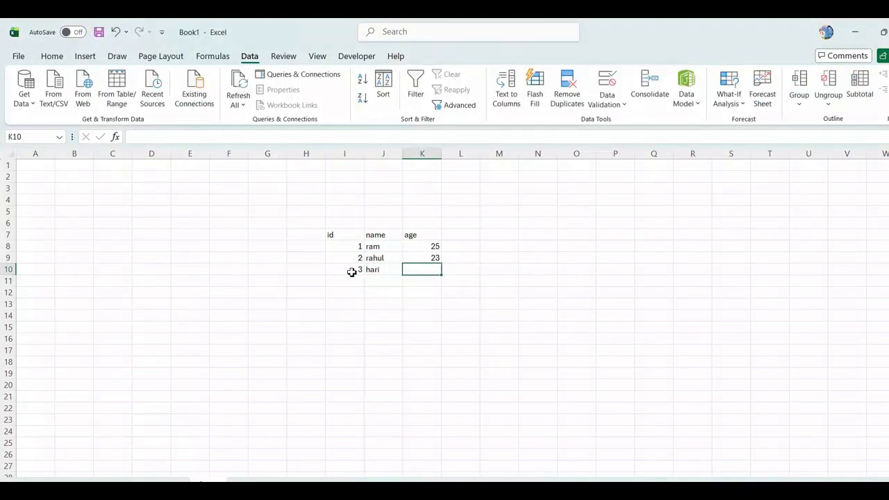
pyautogui.write('25')
pyautogui.press('Return')
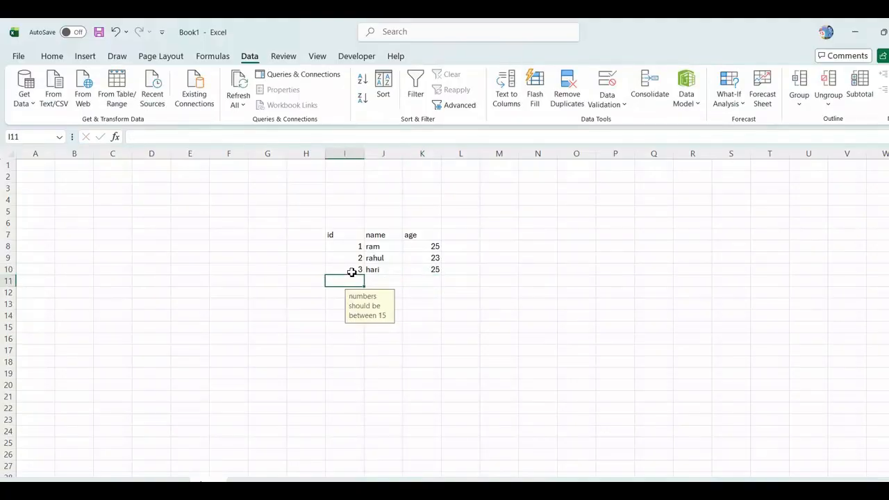
# Fill the fourth record in row 11 with id 15, the person's name and age 25.
pyautogui.write('15')
pyautogui.press('Tab')
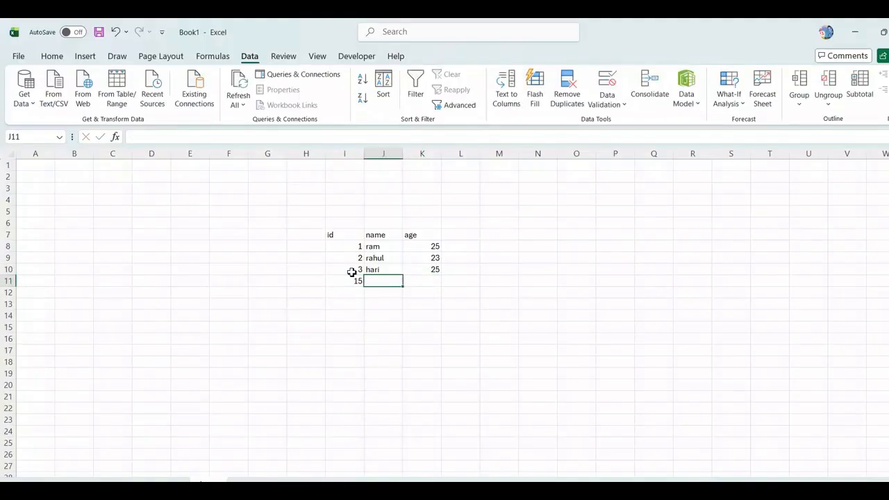
pyautogui.write('rasi')
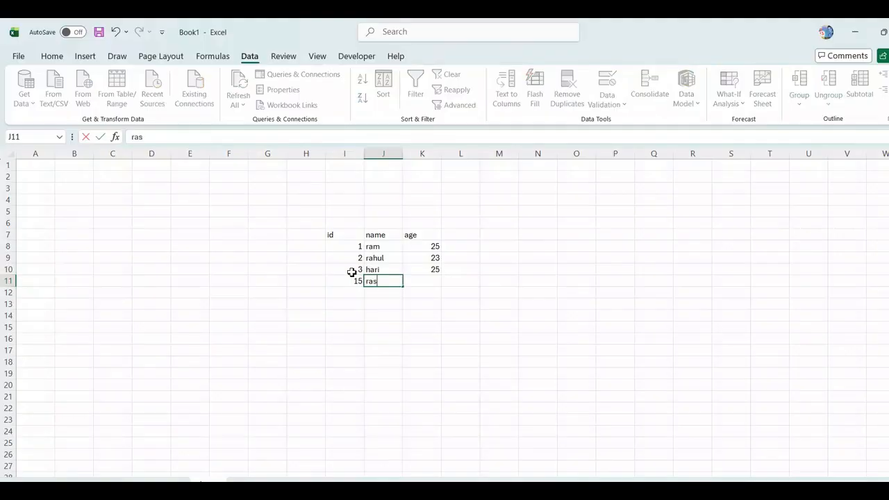
pyautogui.press('Tab')
pyautogui.write('25')
pyautogui.press('Tab')
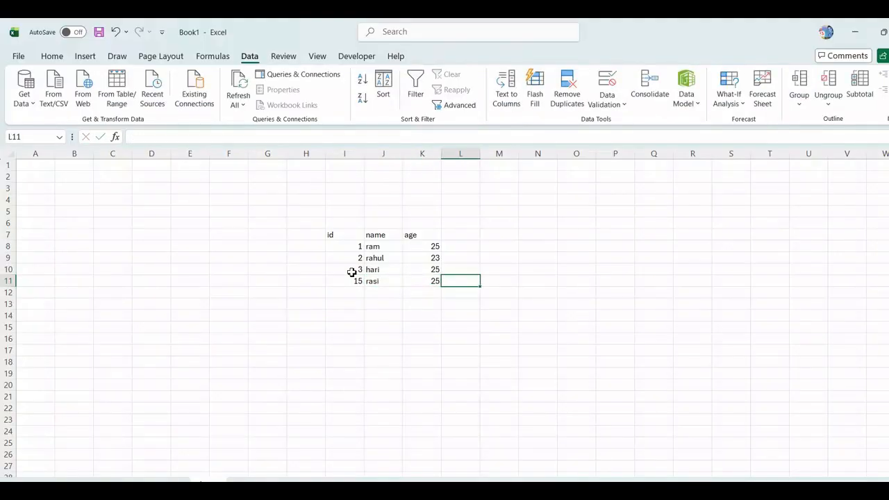
# Try to enter the out-of-range id 20 in cell I12 to test the validation, and dismiss the error alert.
pyautogui.click(354, 296)
pyautogui.write('20')
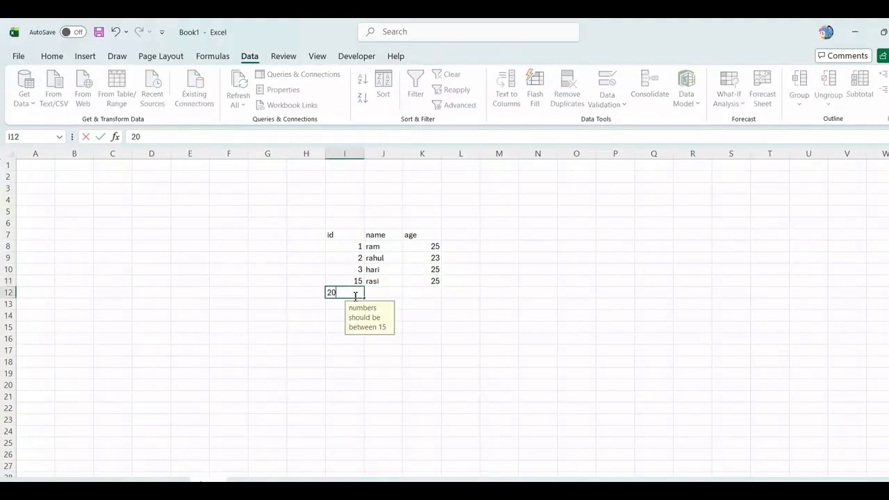
pyautogui.press('Return')
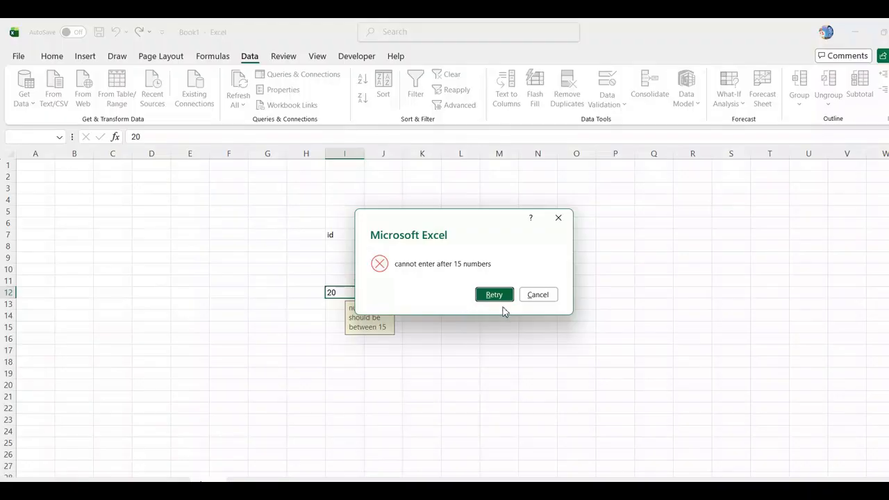
pyautogui.click(558, 218)
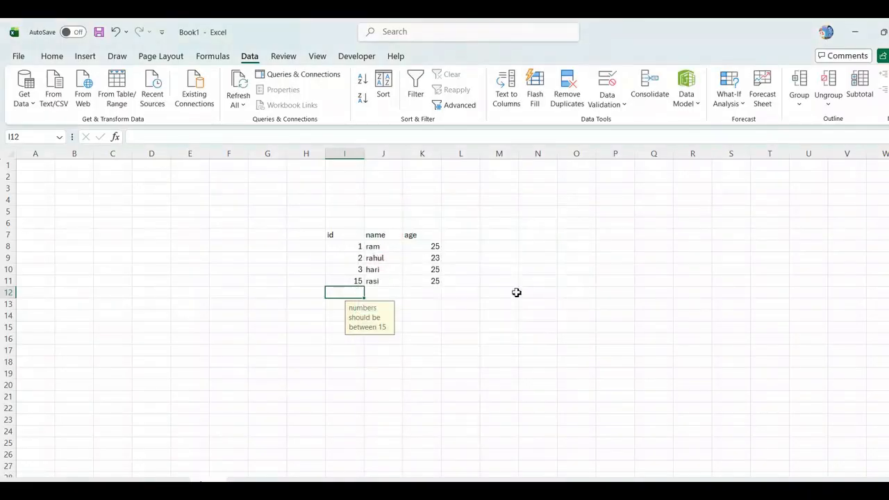
# Clear all data validation rules, input messages and error alerts from the id cells I8 to I17.
pyautogui.click(340, 259)
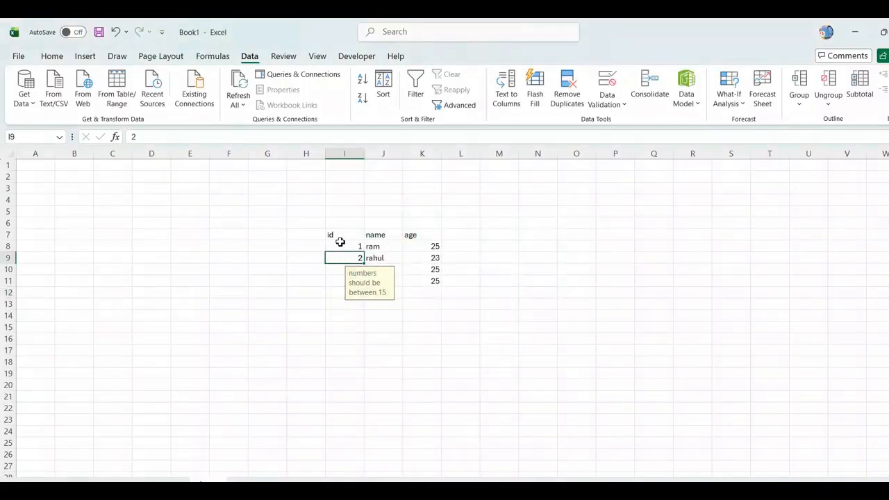
pyautogui.moveTo(341, 246); pyautogui.dragTo(347, 353)
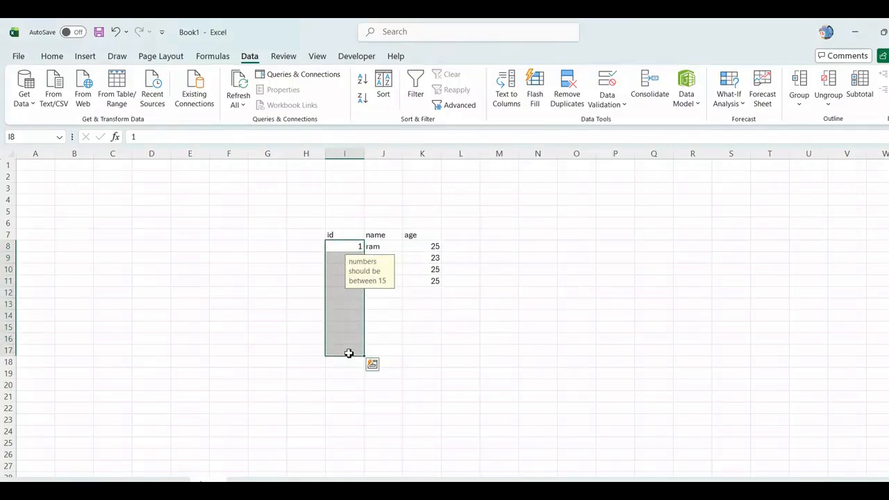
pyautogui.click(606, 104)
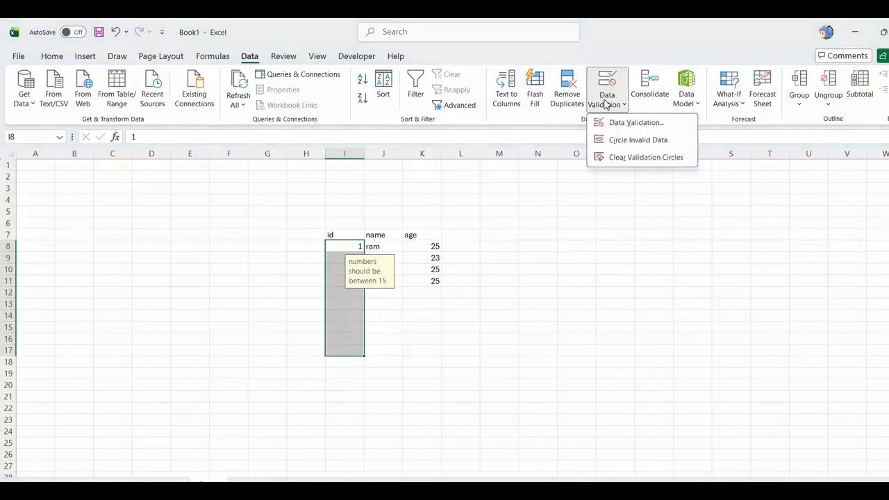
pyautogui.click(637, 157)
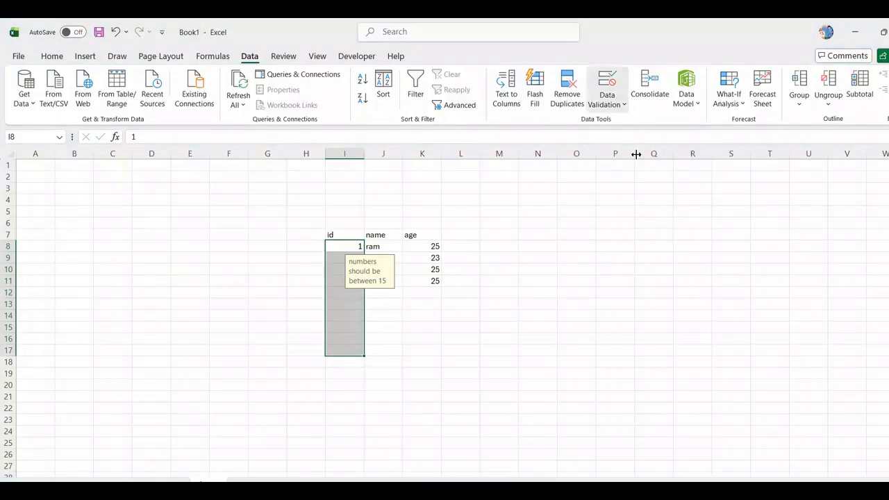
pyautogui.click(614, 110)
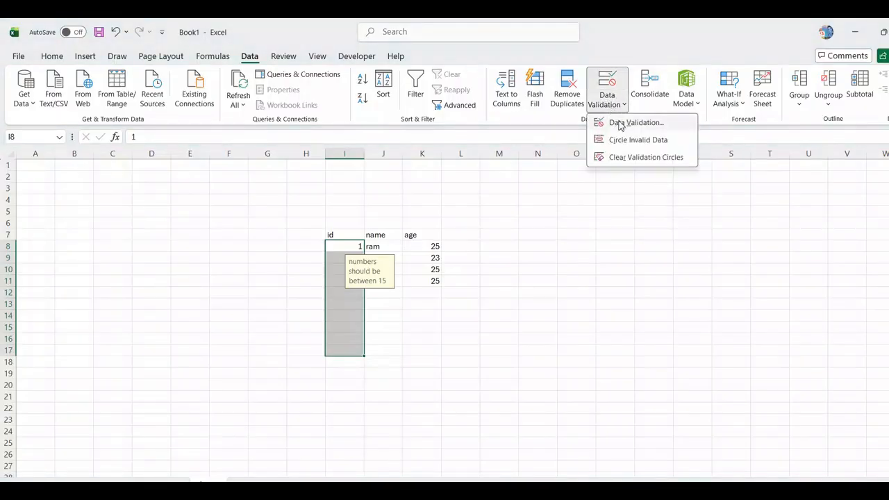
pyautogui.click(620, 124)
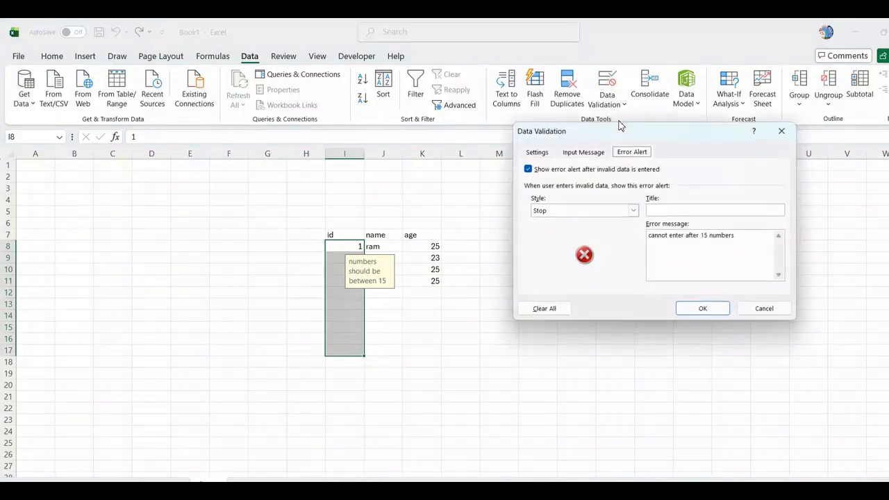
pyautogui.click(536, 312)
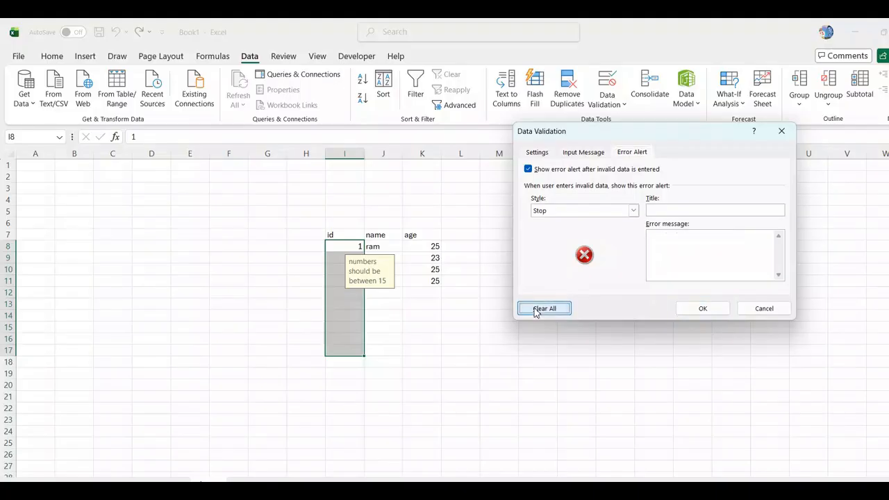
pyautogui.click(577, 154)
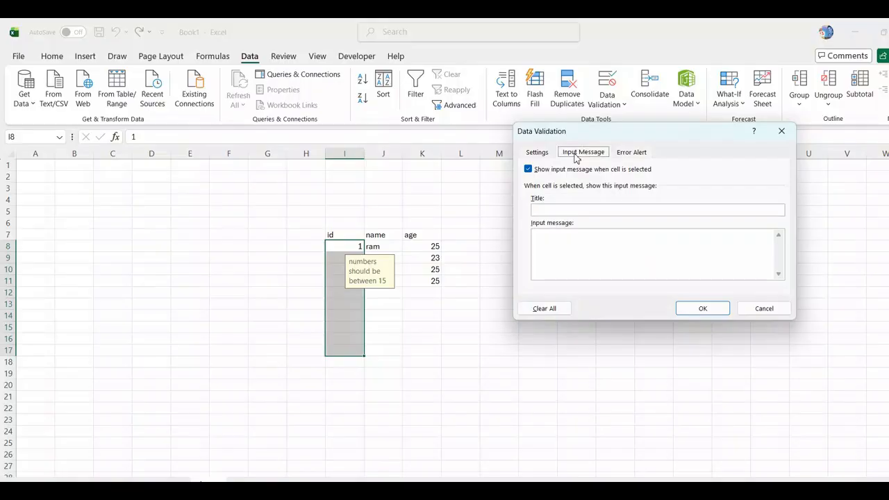
pyautogui.click(627, 154)
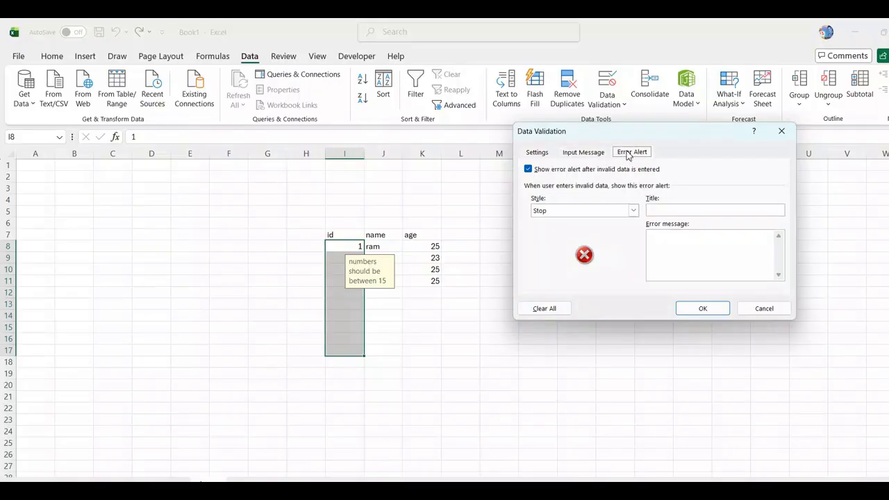
pyautogui.click(540, 153)
pyautogui.click(692, 308)
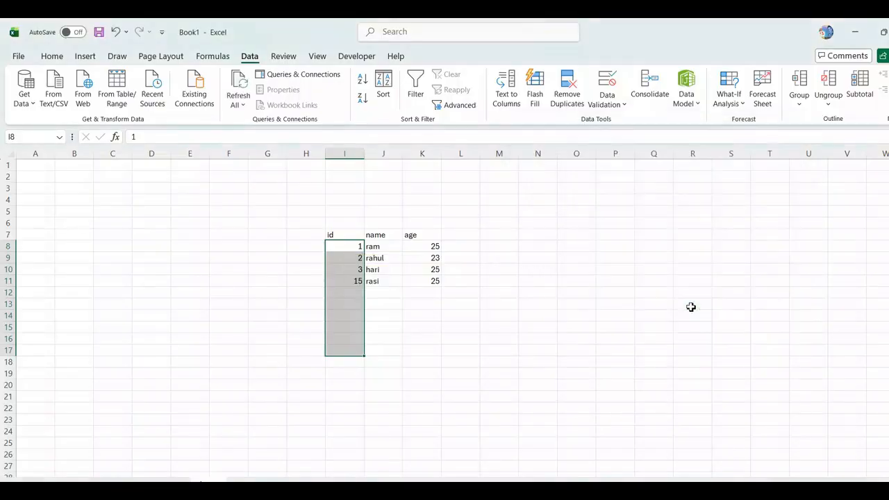
pyautogui.click(427, 330)
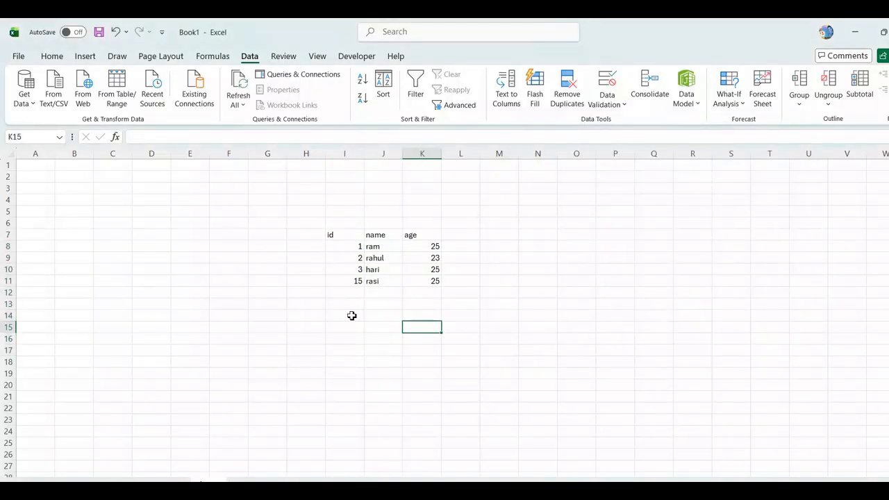